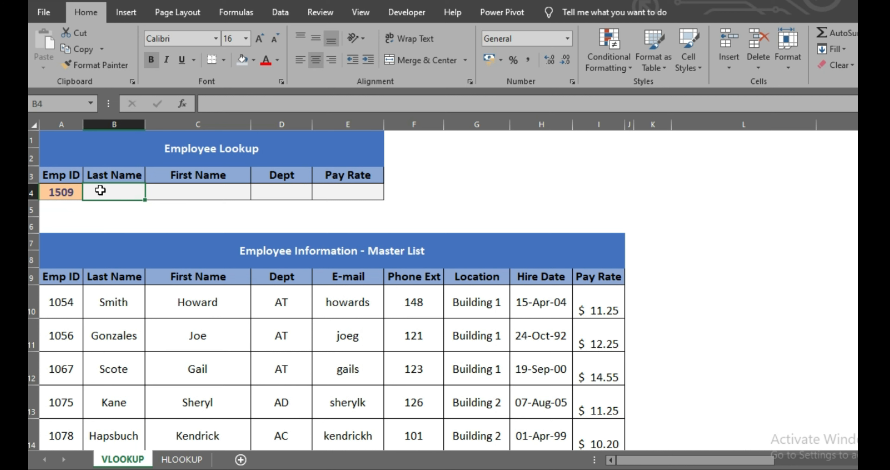
Start a VLOOKUP formula in the Last Name cell B4 with A4 as lookup value and A9:I46 as table array.
type("=")
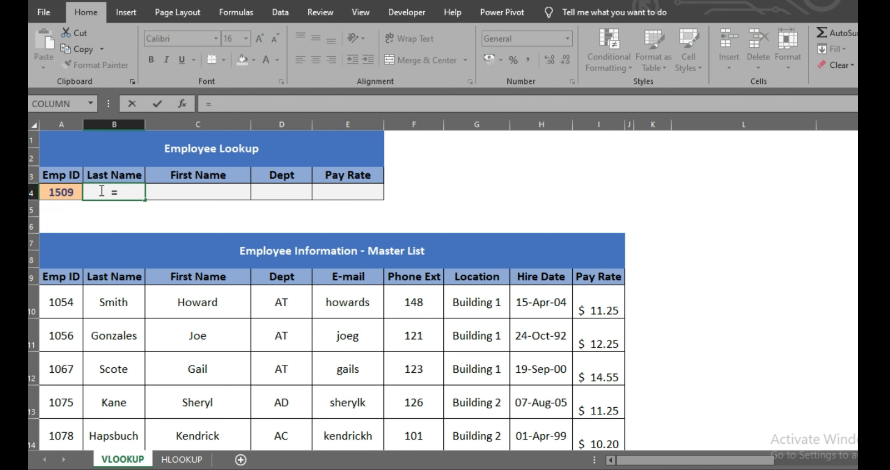
type("VLOO")
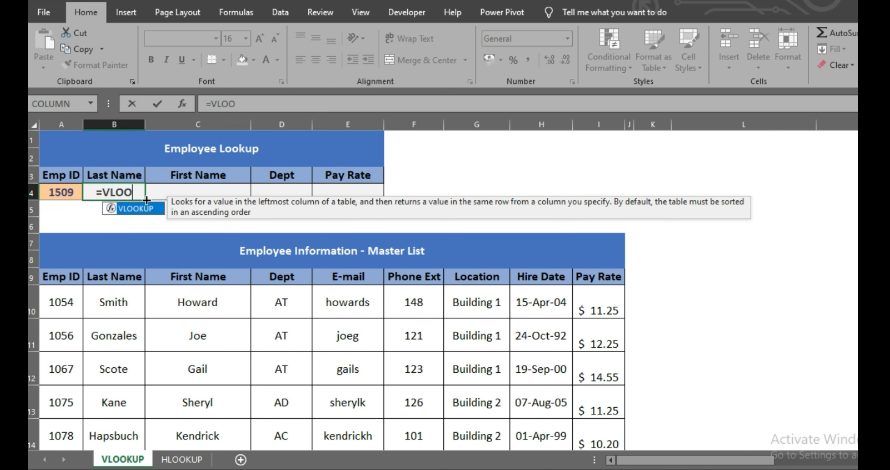
double_click(146, 207)
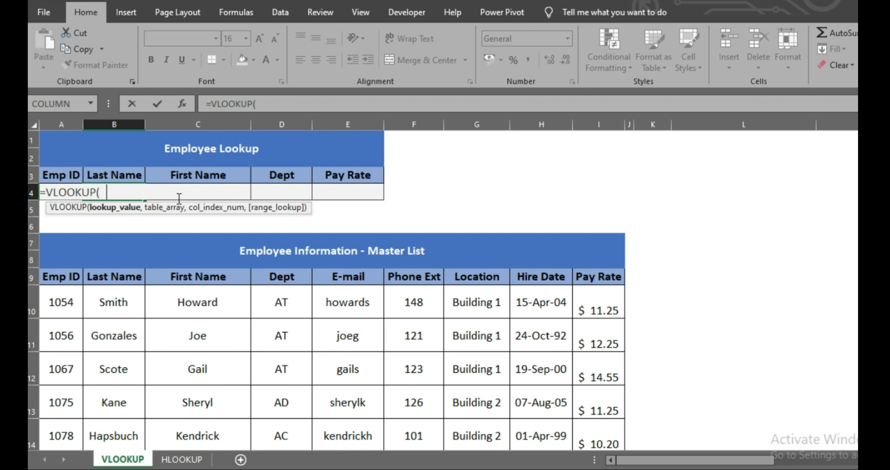
type("A4,")
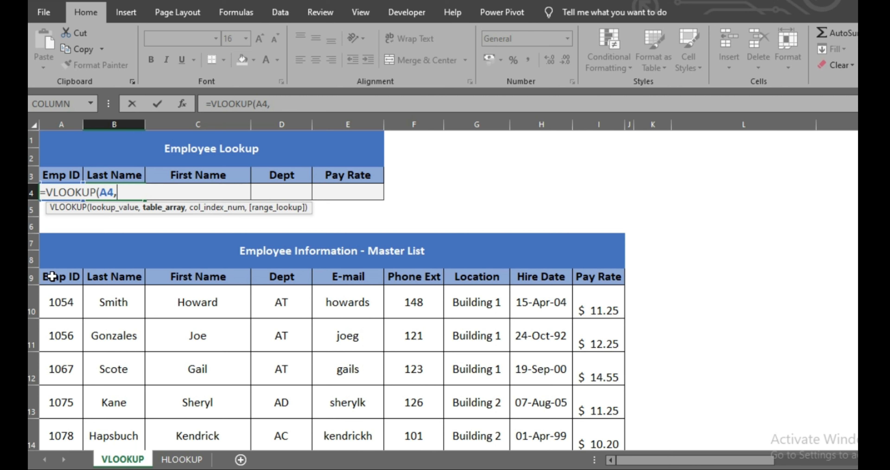
left_click_drag(52, 276, 590, 341)
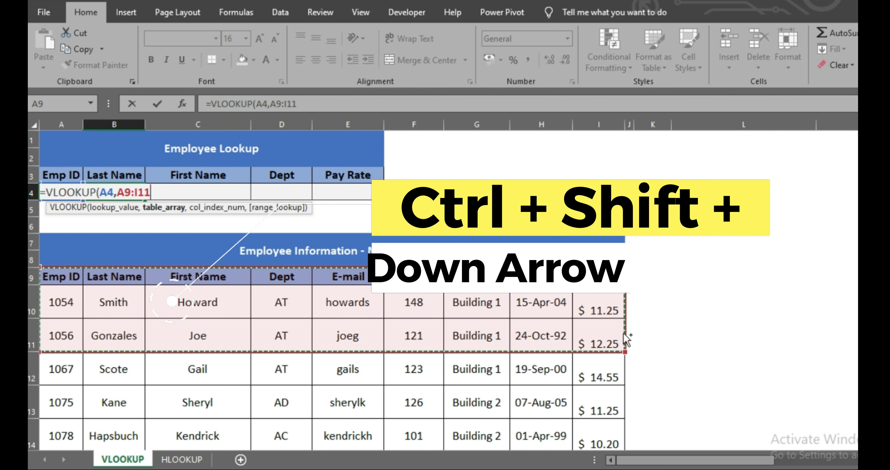
key("ctrl+shift+Down")
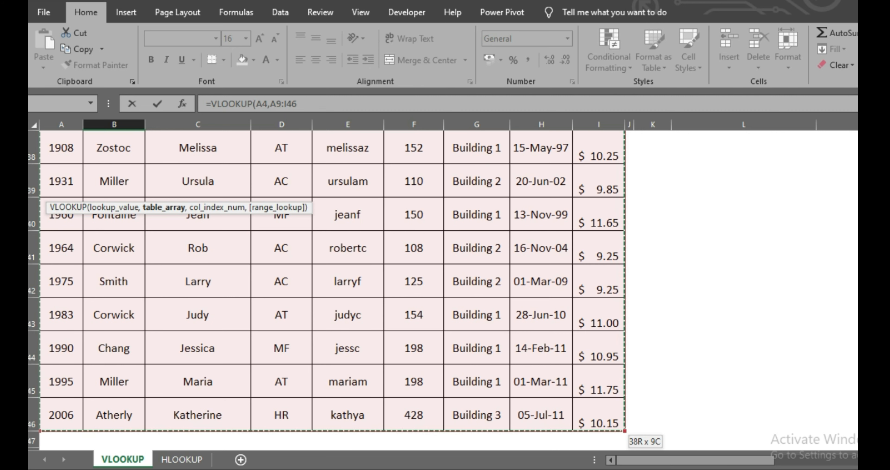
key("ctrl+BackSpace")
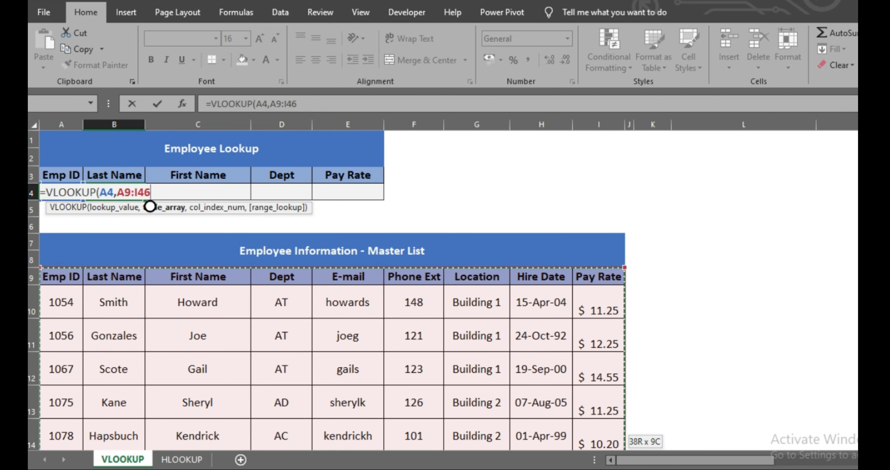
type(",")
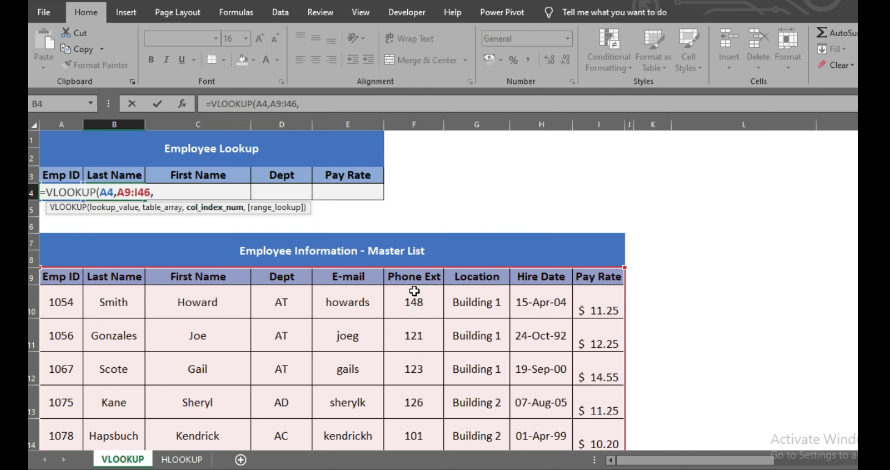
left_click(234, 173)
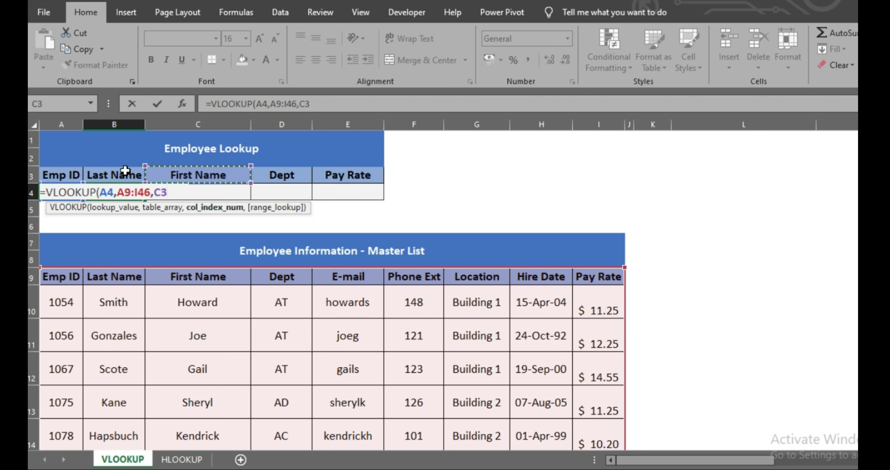
key("BackSpace")
key("BackSpace")
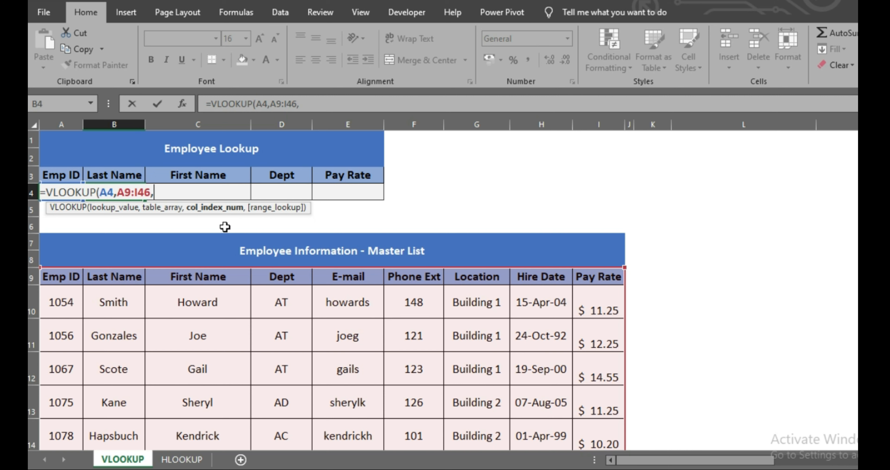
Complete the Last Name VLOOKUP with column index 2 and FALSE for an exact match.
type("2,")
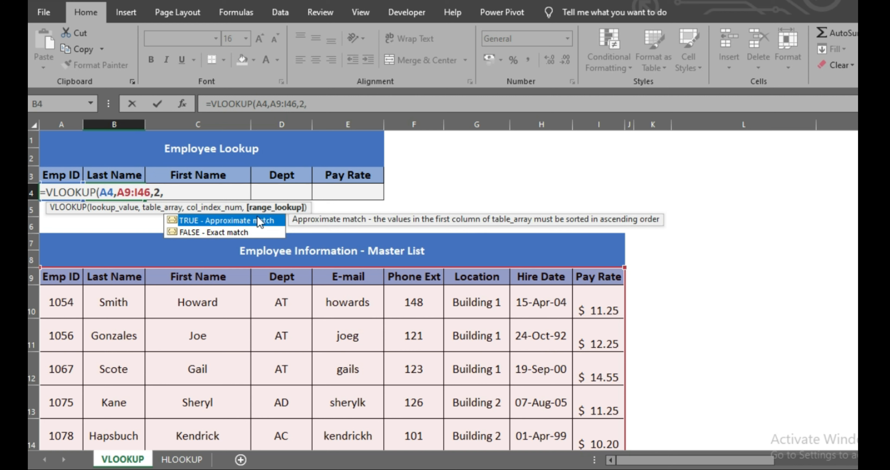
double_click(238, 230)
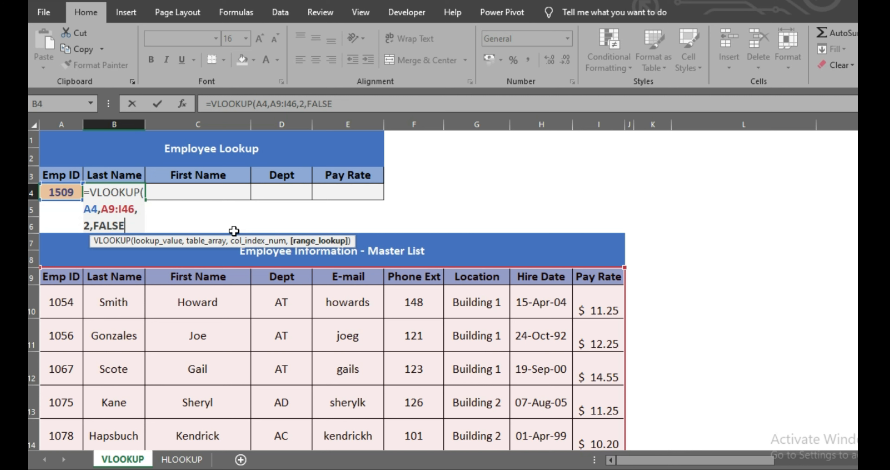
type(")")
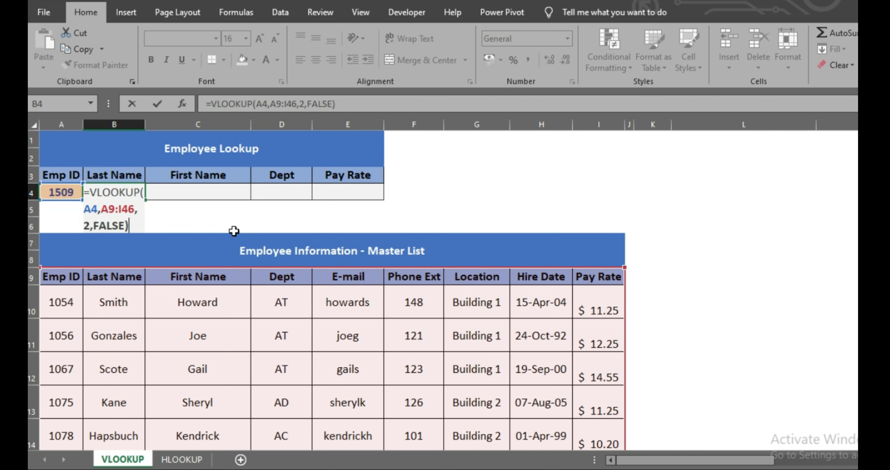
key("Return")
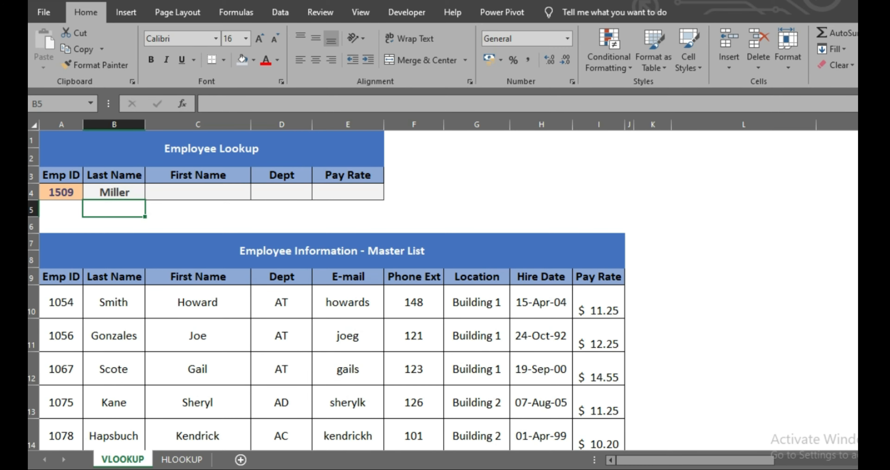
Check the looked-up last name against the matching employee's row in the master list.
scroll(326, 290, "down", 4)
scroll(327, 290, "down", 1)
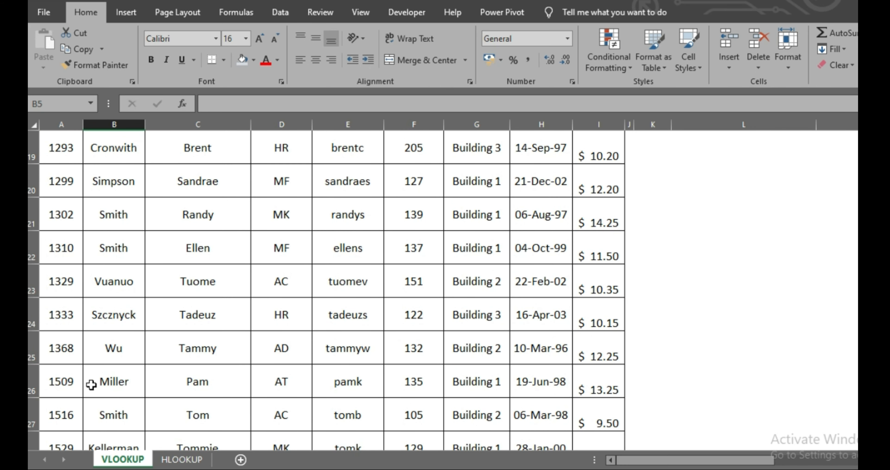
left_click(107, 384)
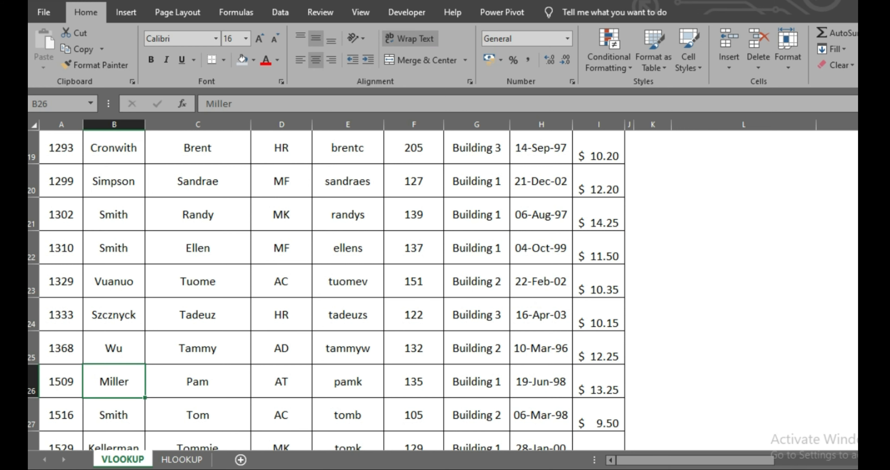
scroll(327, 290, "up", 6)
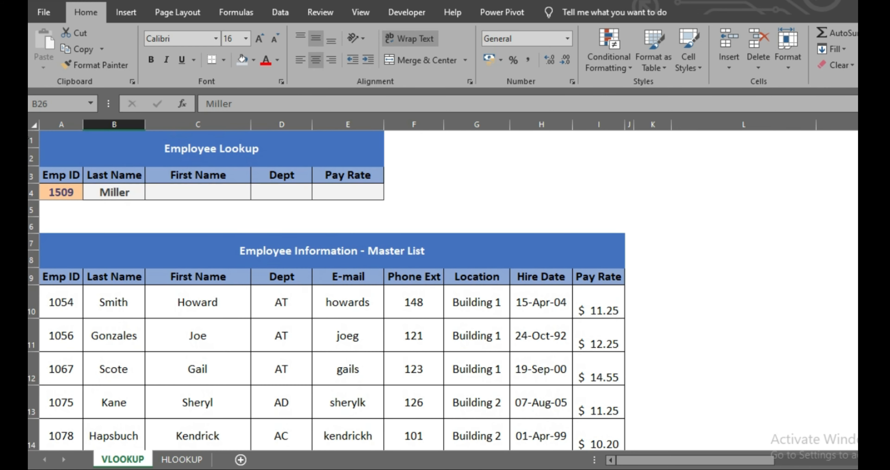
Start a VLOOKUP formula in the First Name cell C4 with A4 as the lookup value.
left_click(193, 185)
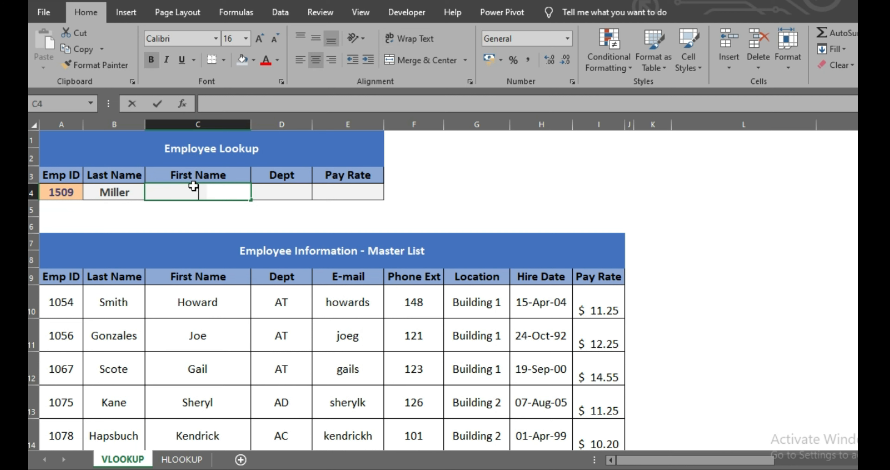
type("=")
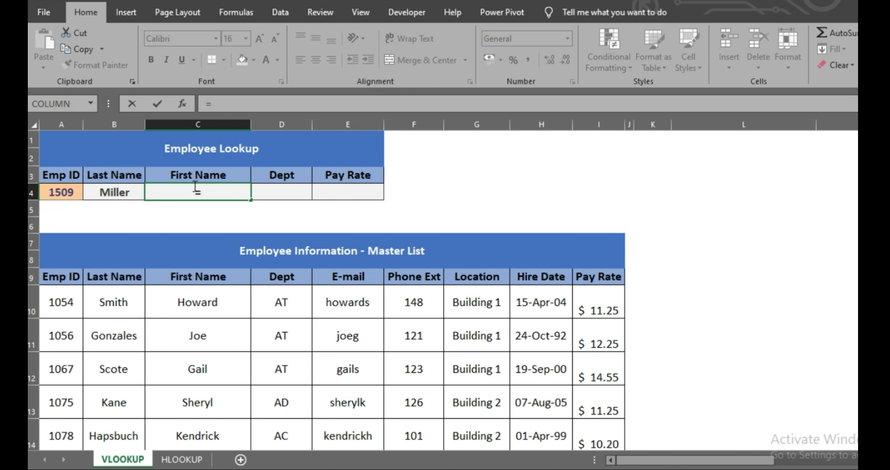
type("F")
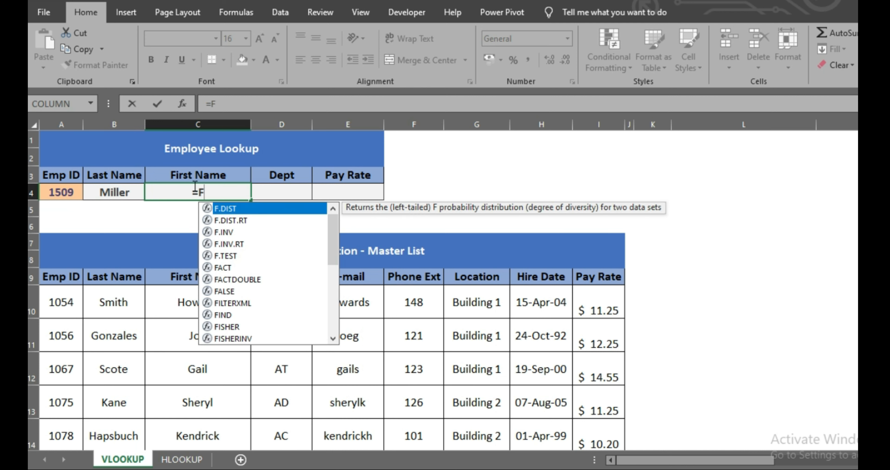
key("BackSpace")
type("VLOO")
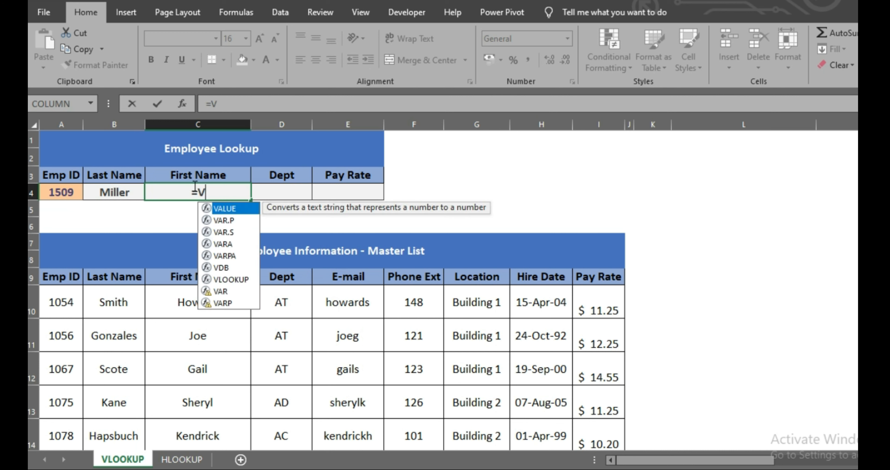
key("Tab")
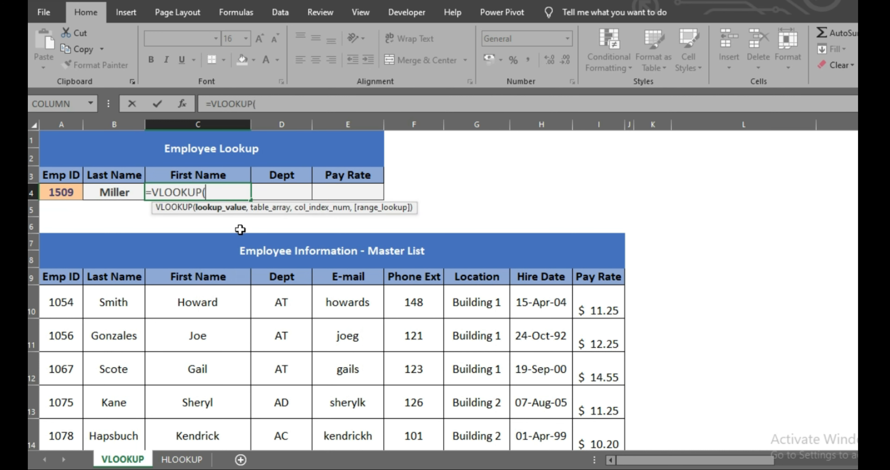
left_click(57, 190)
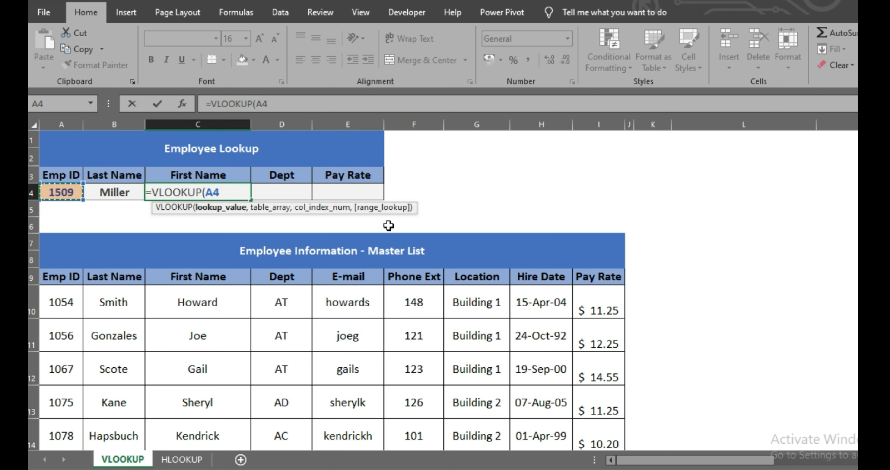
type(",")
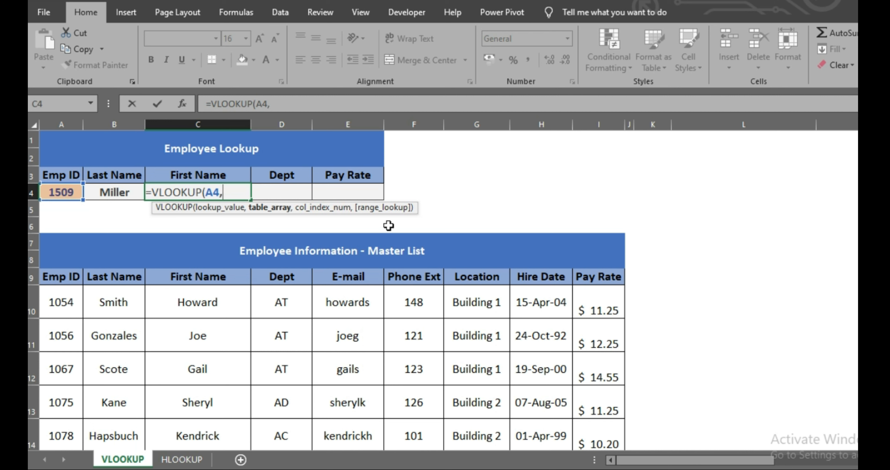
Complete the First Name VLOOKUP with table array A9:I46, column index 3 and FALSE for an exact match.
left_click_drag(57, 278, 590, 313)
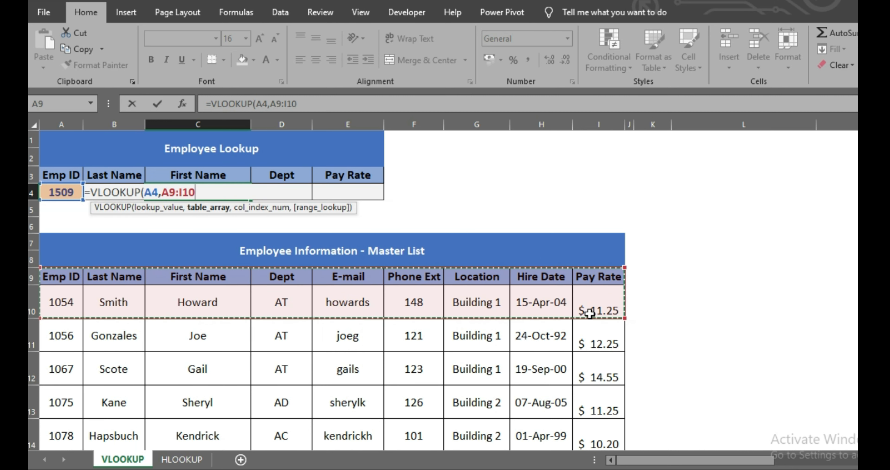
key("ctrl+shift+Down")
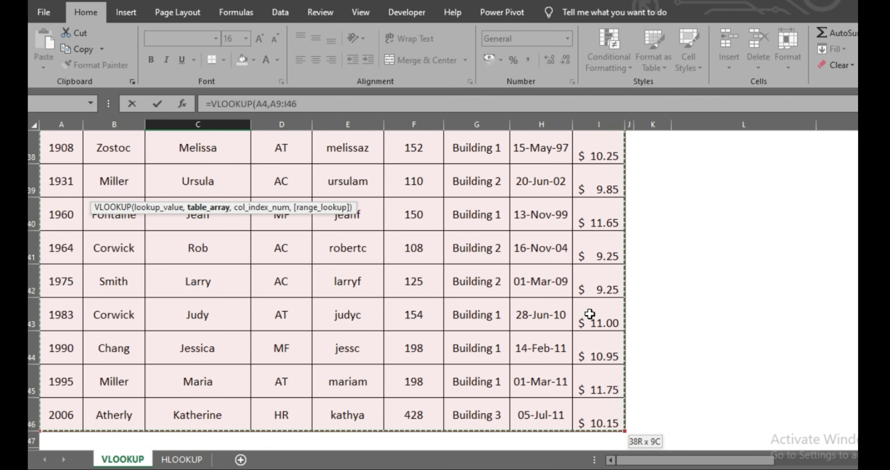
scroll(823, 317, "up", 12)
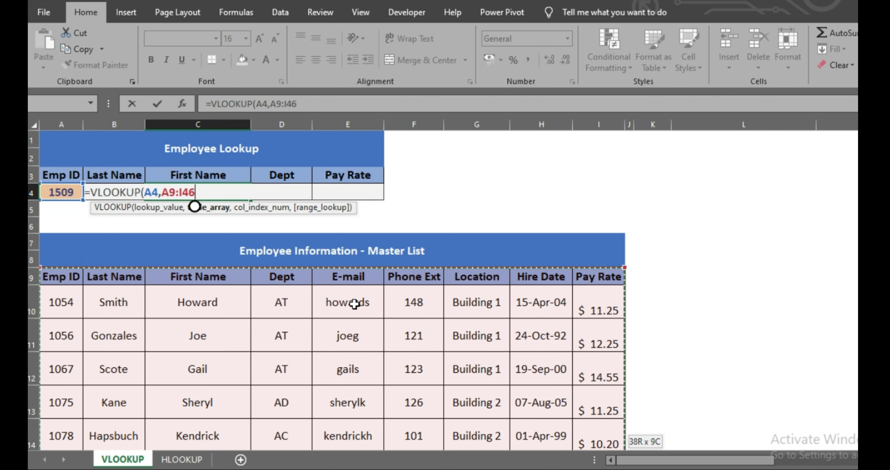
type(",")
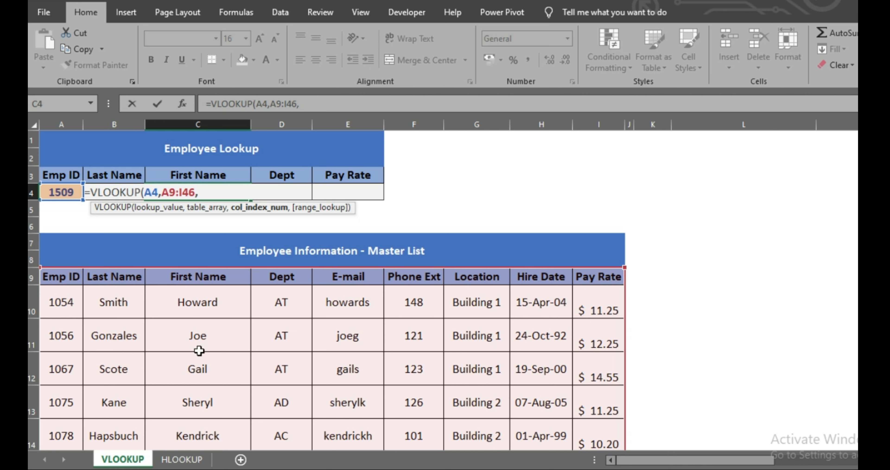
type("3,")
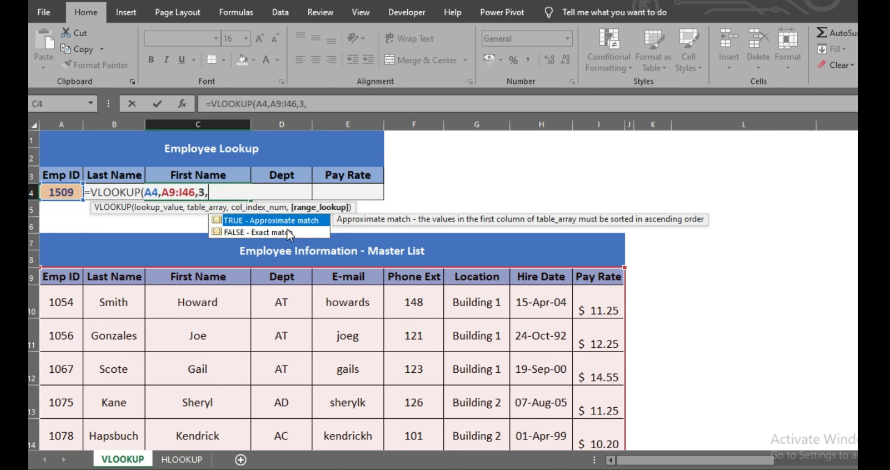
double_click(288, 231)
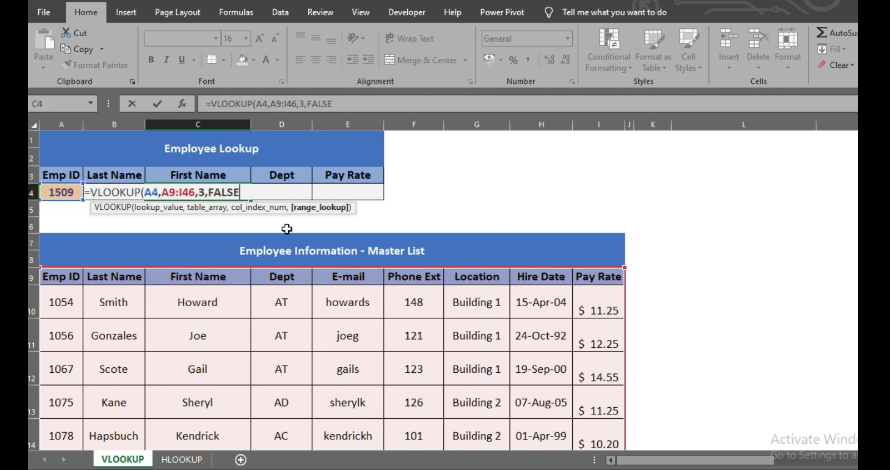
type(")")
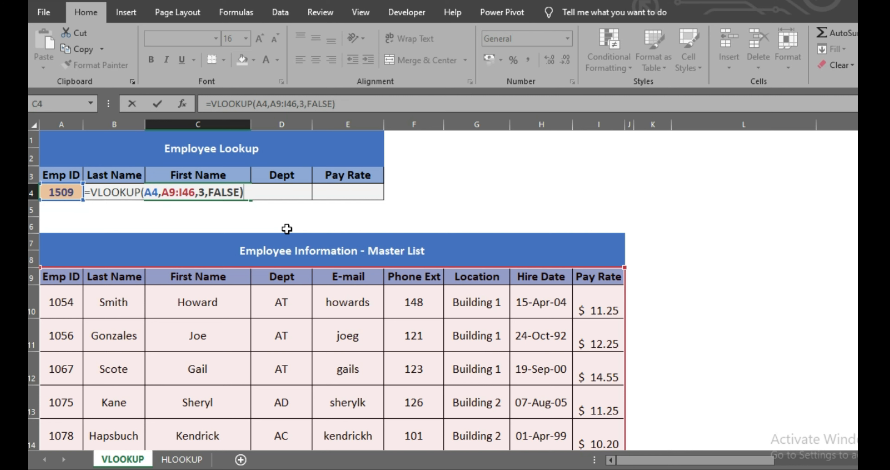
key("Return")
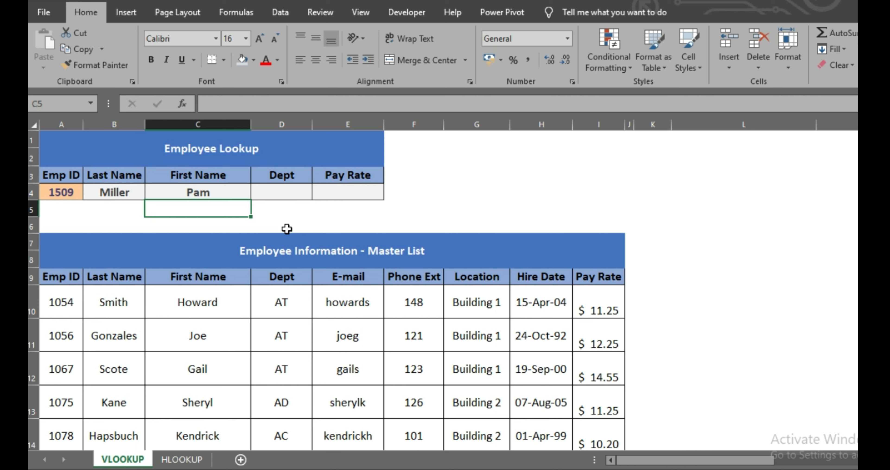
left_click(274, 194)
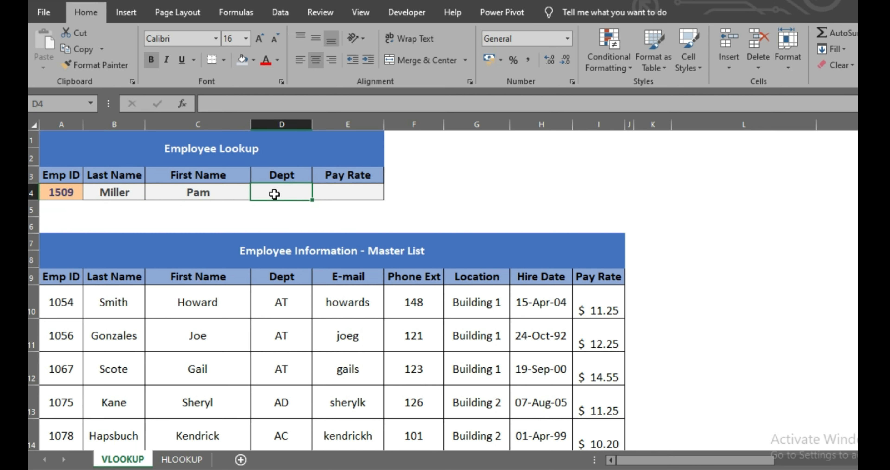
type("=")
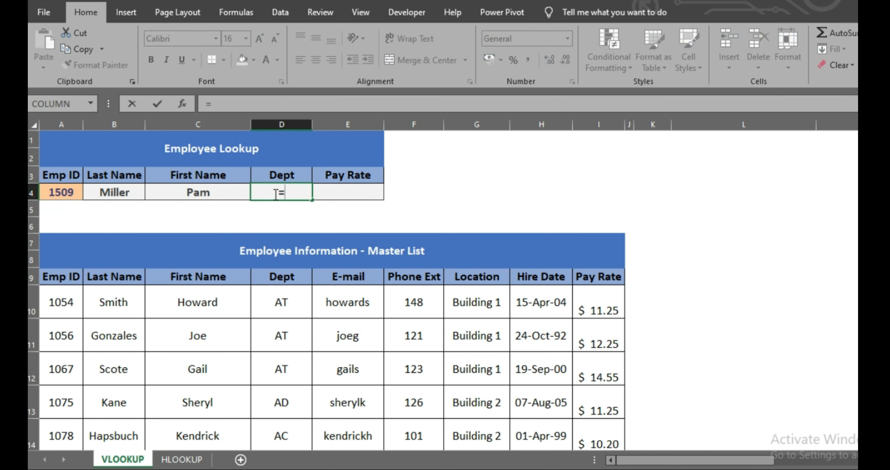
key("Escape")
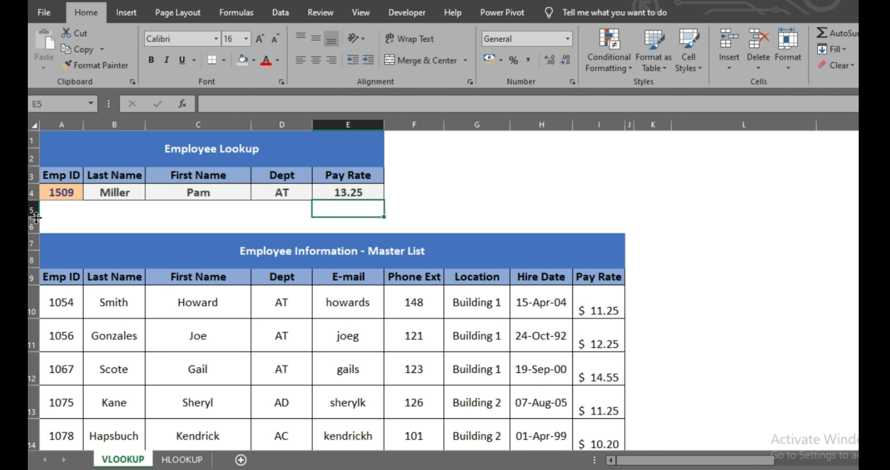
Open Data Validation for the Emp ID cell A4 and set the validation criteria to allow a List.
left_click(71, 193)
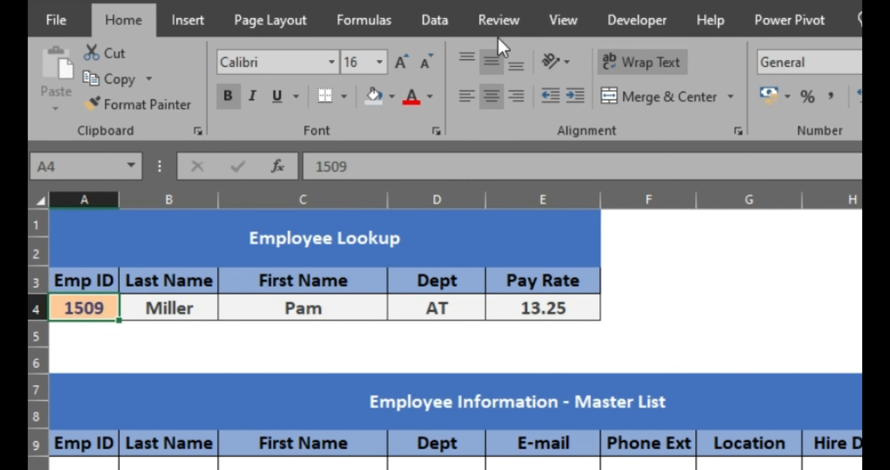
left_click(438, 23)
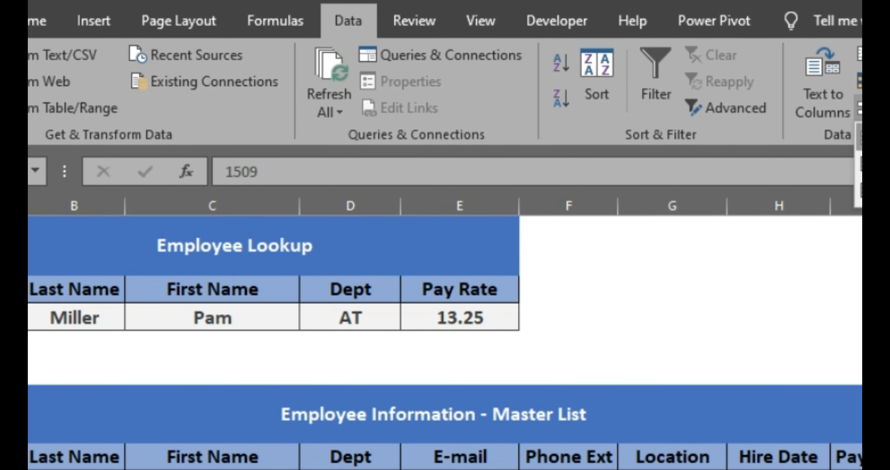
left_click(858, 108)
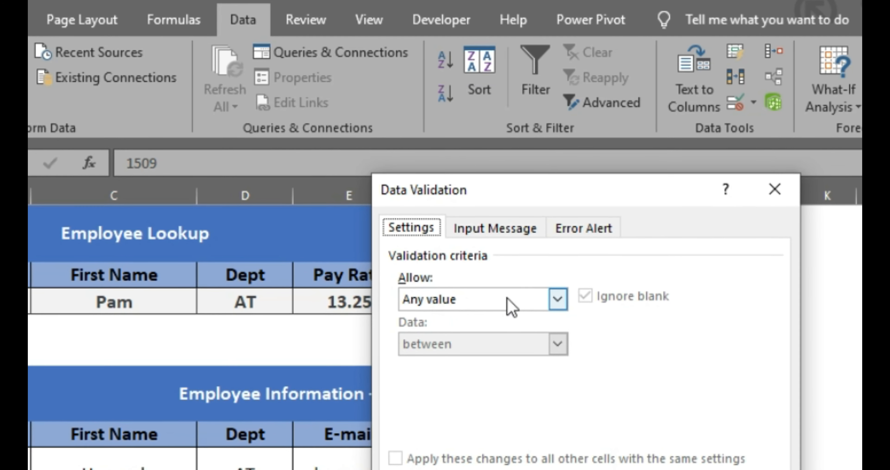
left_click(561, 299)
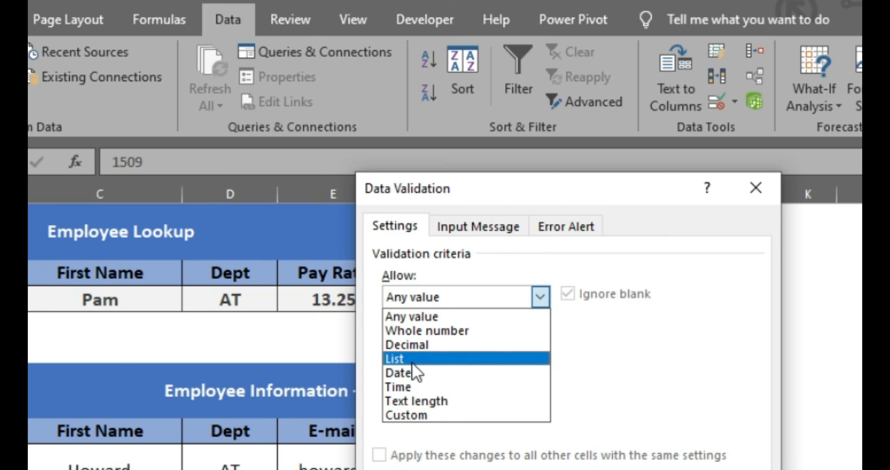
left_click(399, 359)
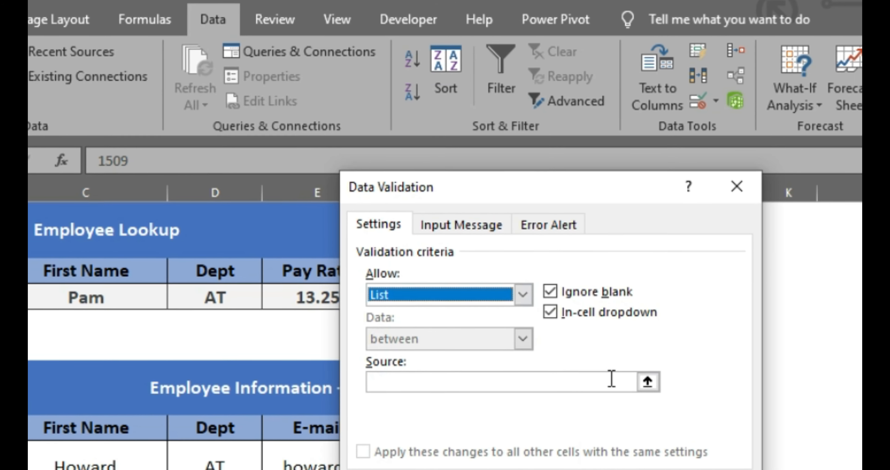
Set the list source to the master list's employee IDs in $A$10:$A$46 and apply the validation.
left_click(654, 383)
left_click(634, 380)
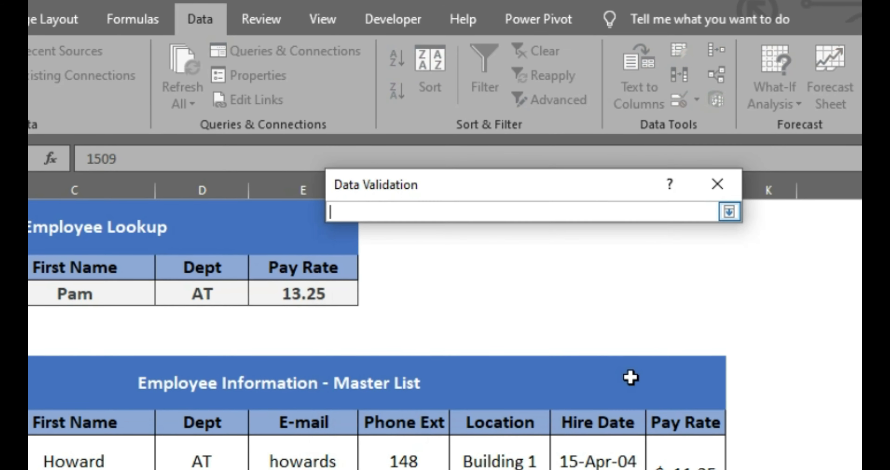
left_click(0, 430)
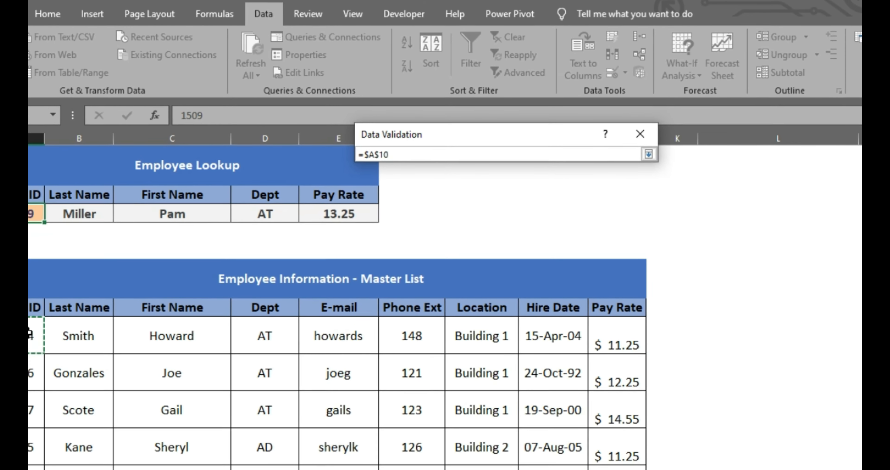
left_click_drag(30, 346, 65, 300)
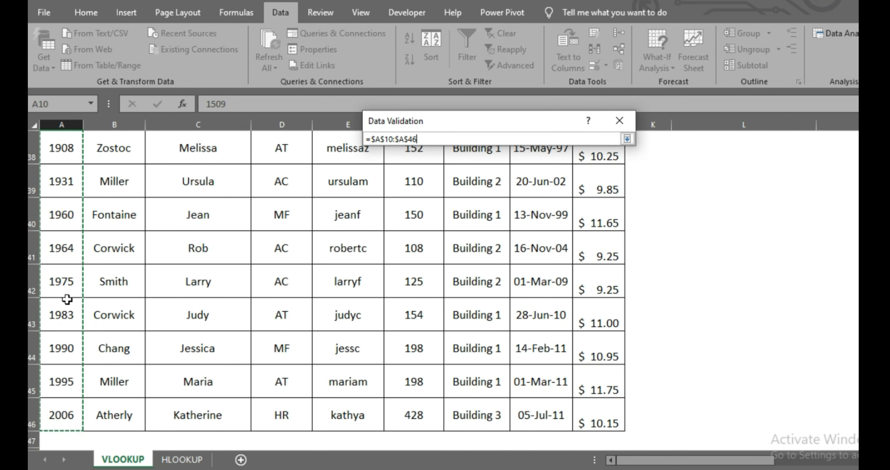
left_click(627, 138)
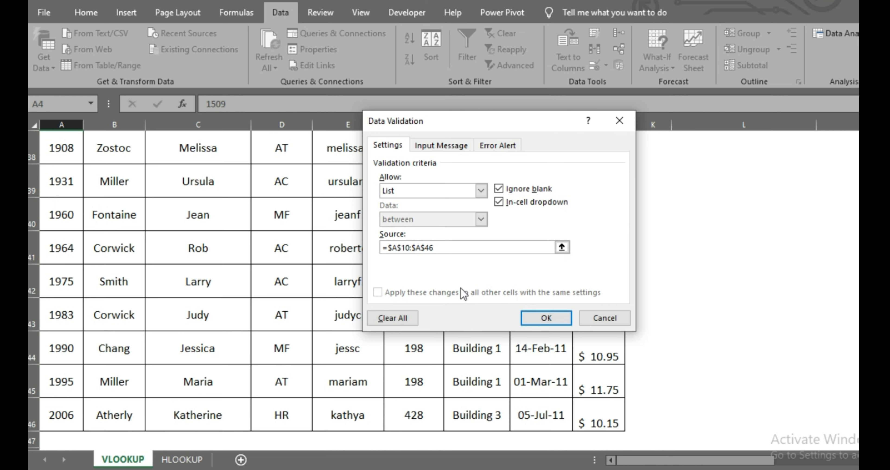
left_click(550, 320)
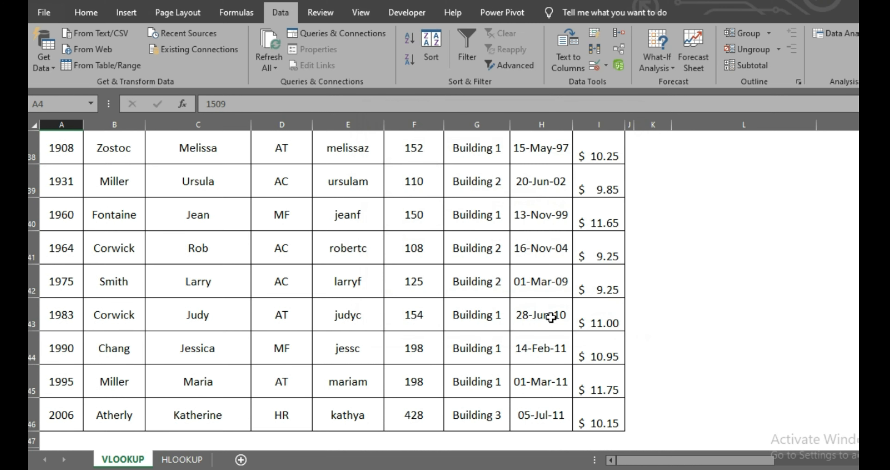
Choose four different employee IDs in turn from the dropdown in cell A4 to test the lookup formulas.
scroll(282, 138, "up", 12)
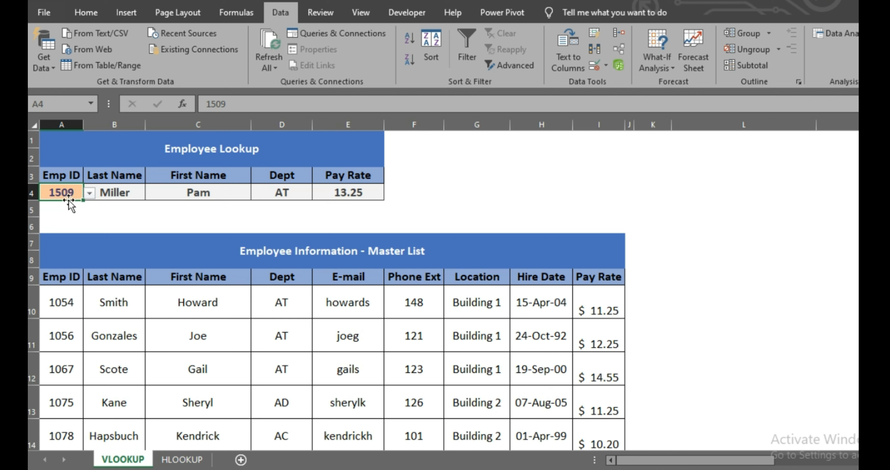
left_click(88, 194)
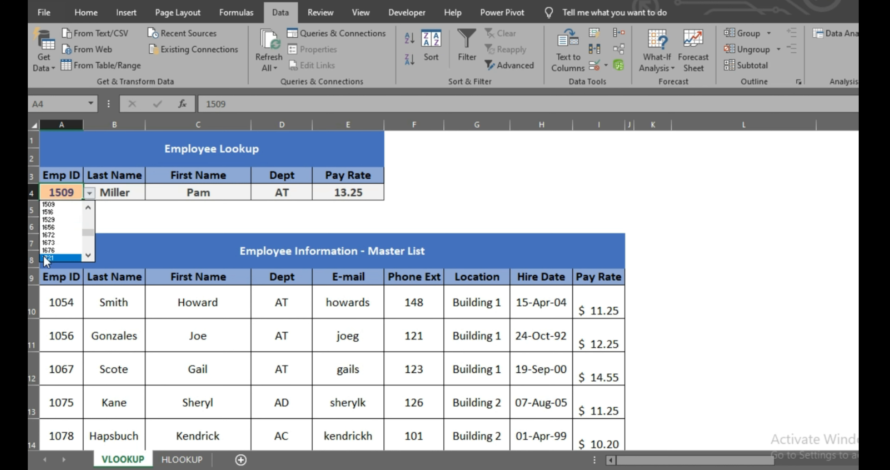
left_click(51, 228)
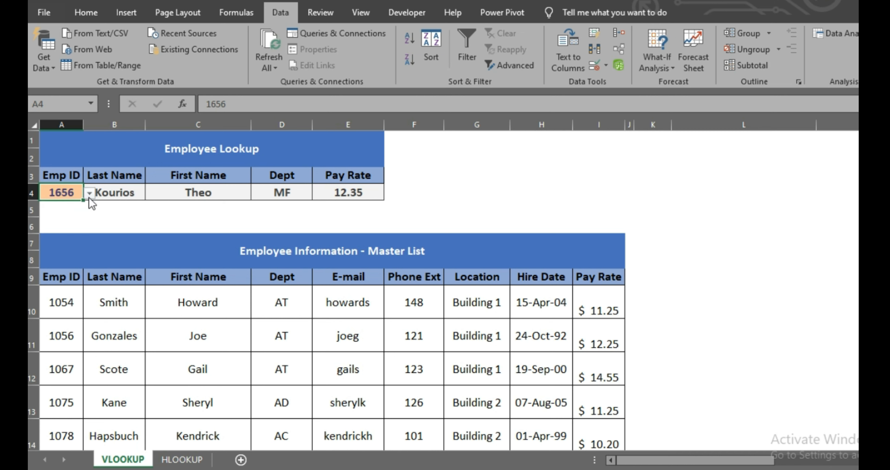
left_click(90, 193)
left_click(51, 224)
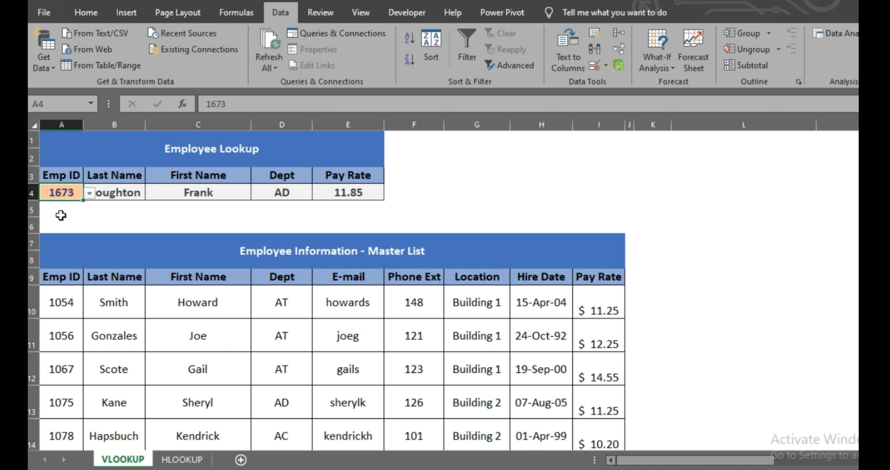
left_click(89, 194)
left_click(55, 252)
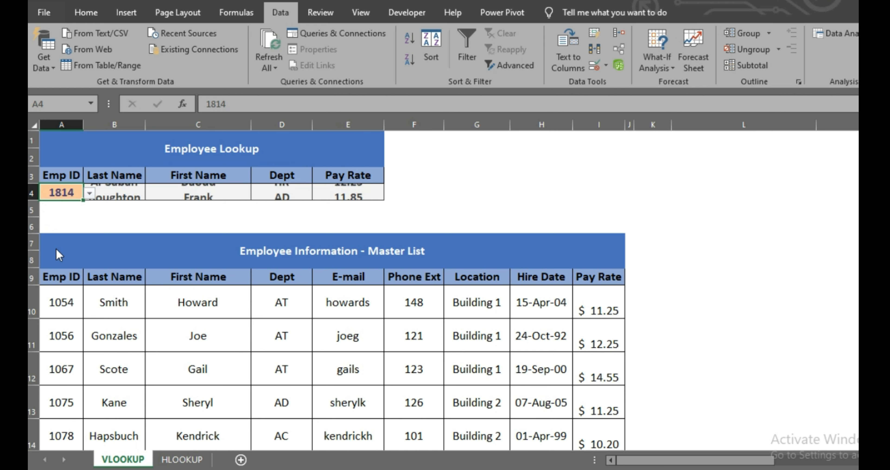
left_click(89, 193)
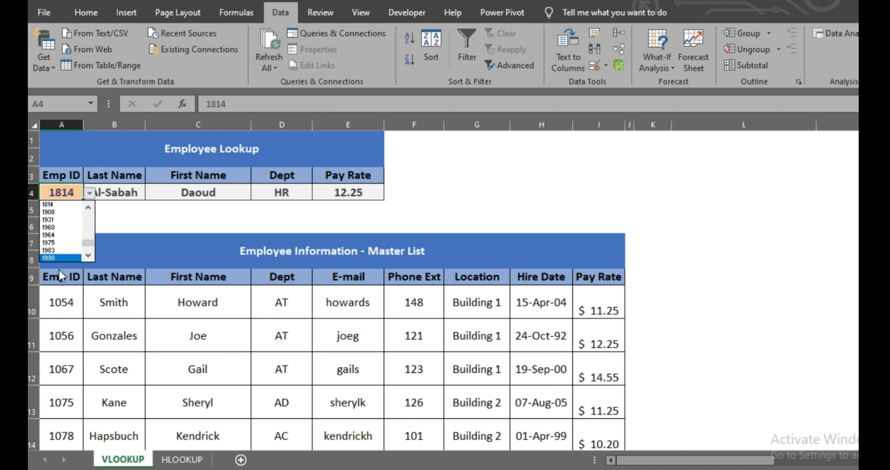
left_click(90, 215)
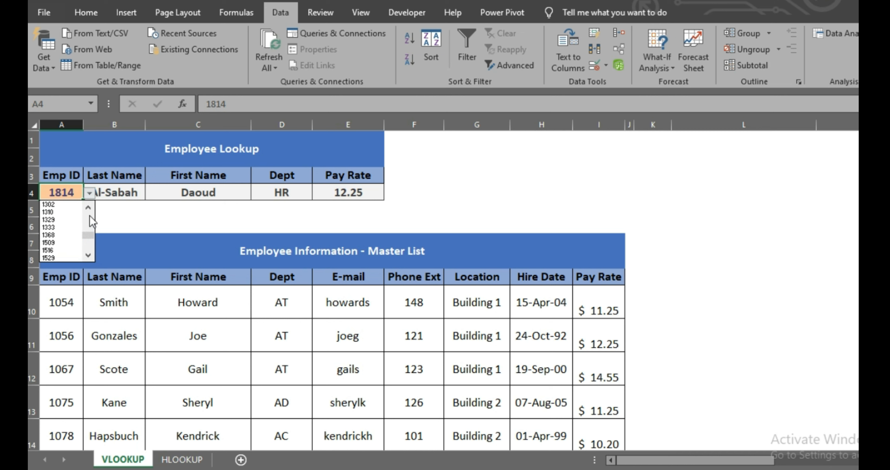
left_click(48, 219)
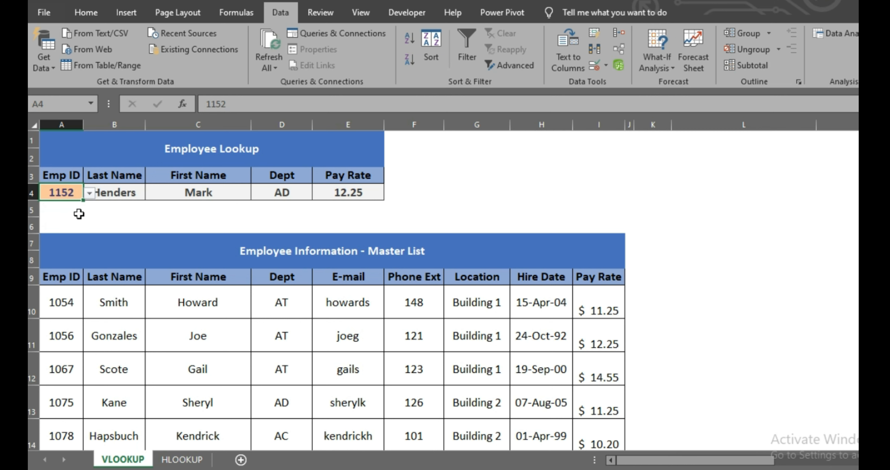